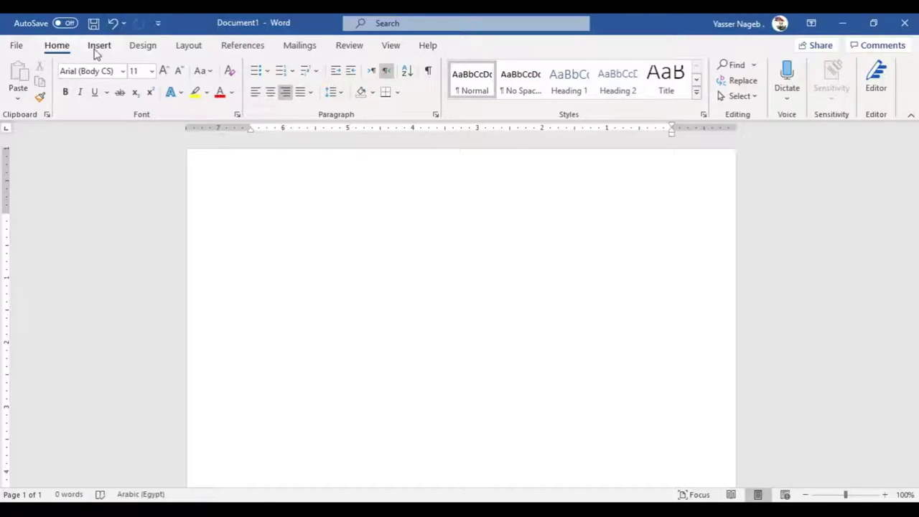
# Step: Open the Online 3D Models library from the Insert tab's 3D Models command
pyautogui.click(96, 51)
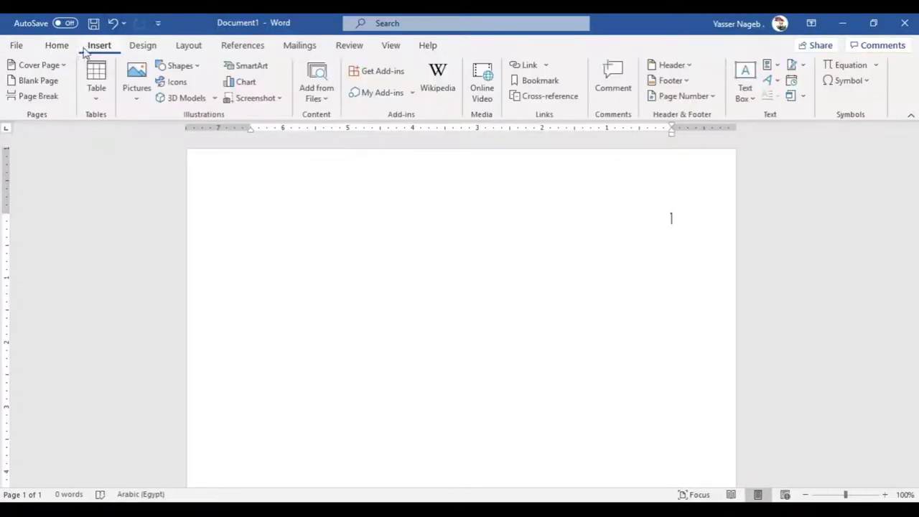
pyautogui.click(191, 102)
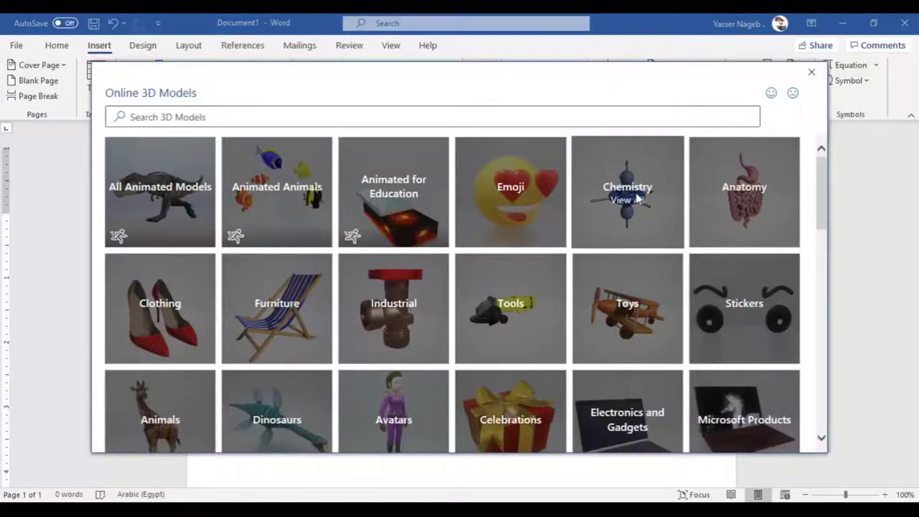
# Step: Insert a molecule model from the bottom row of the Chemistry category
pyautogui.click(636, 199)
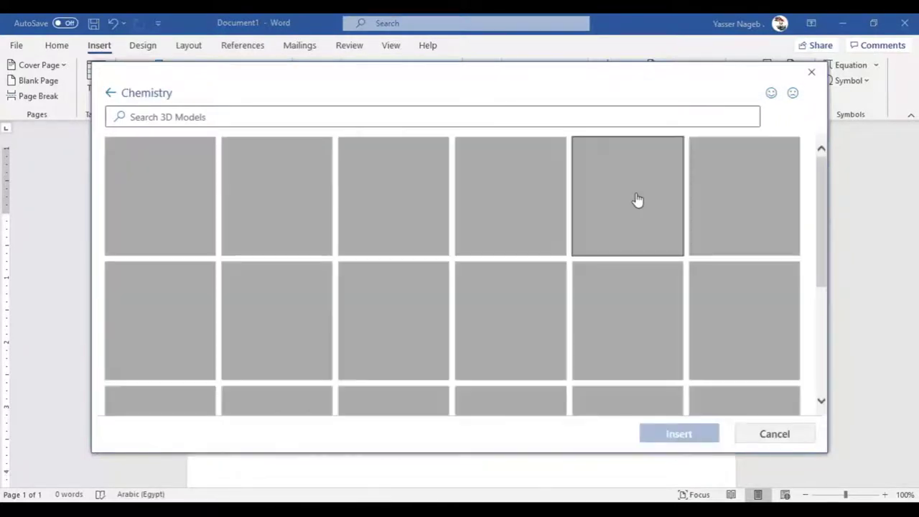
pyautogui.scroll(-2, 611, 206)
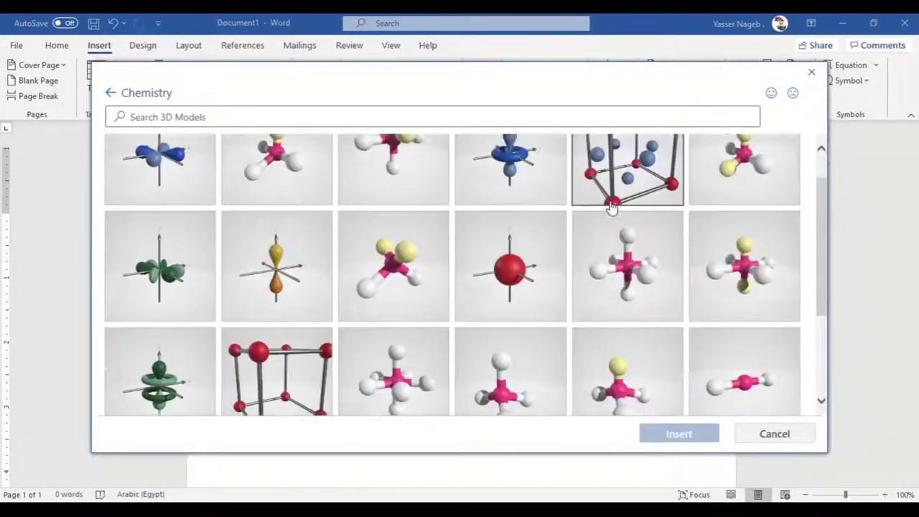
pyautogui.scroll(-1, 611, 207)
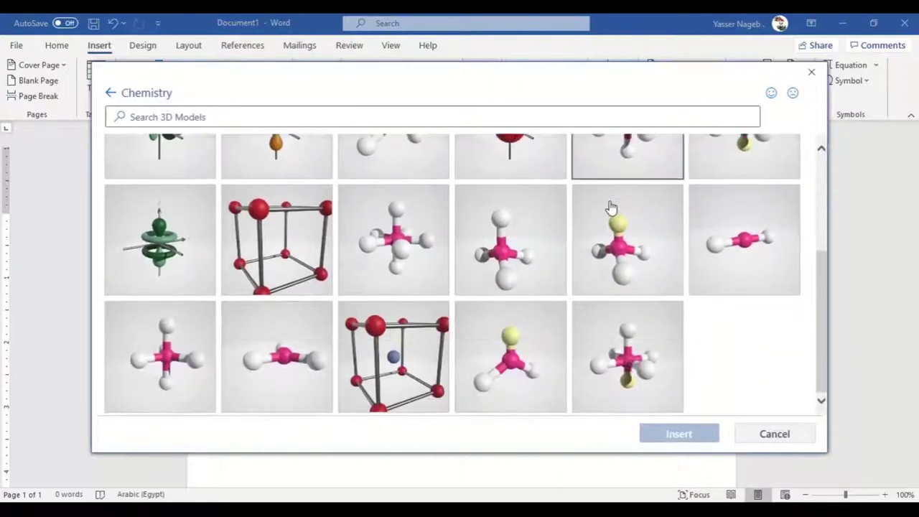
pyautogui.click(612, 345)
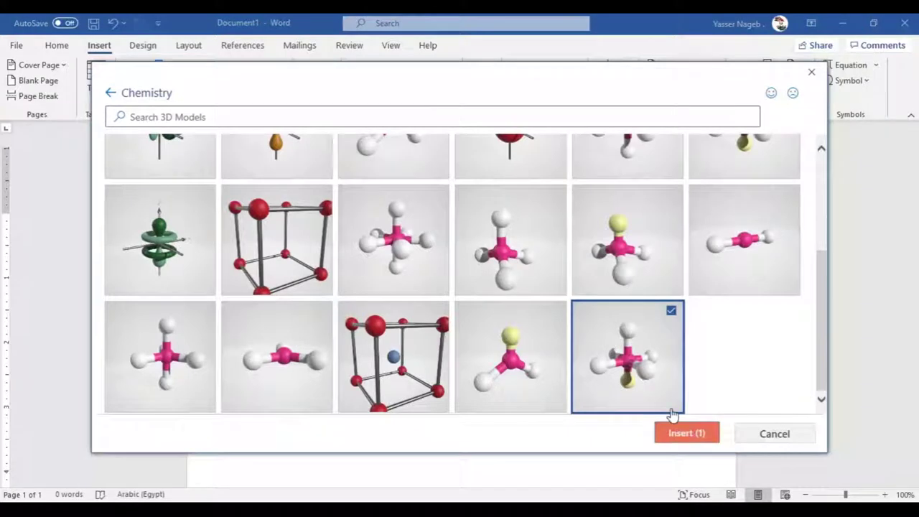
pyautogui.click(679, 433)
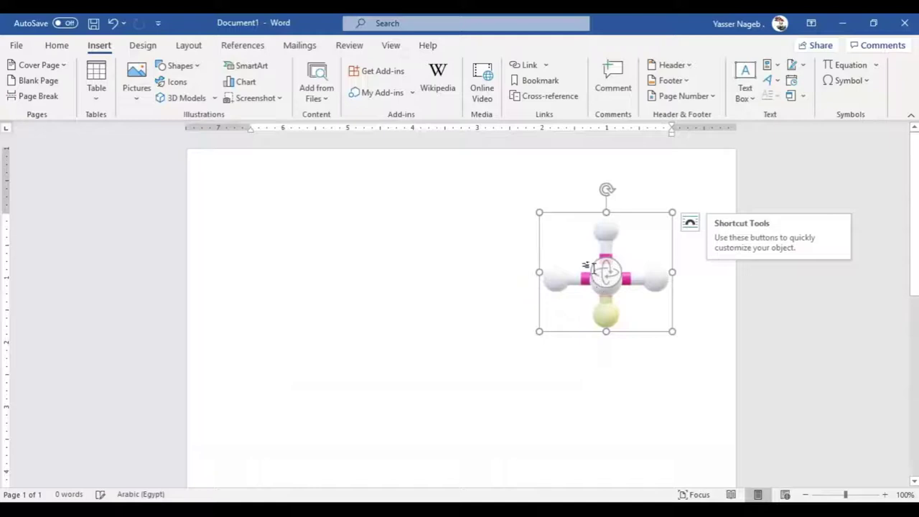
# Step: Enlarge the molecule to about 4.97" by 5.63", shift it left, and tilt it in 3D
pyautogui.click(593, 269)
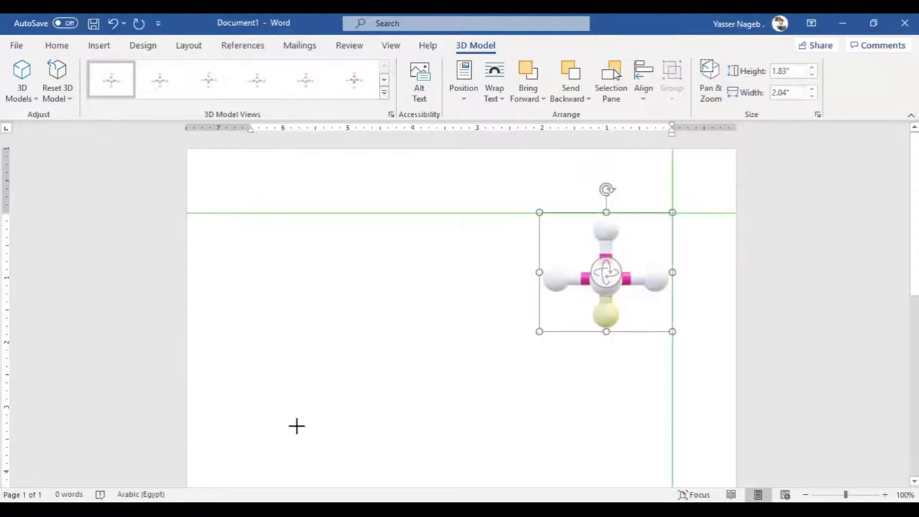
pyautogui.moveTo(295, 426); pyautogui.dragTo(301, 427)
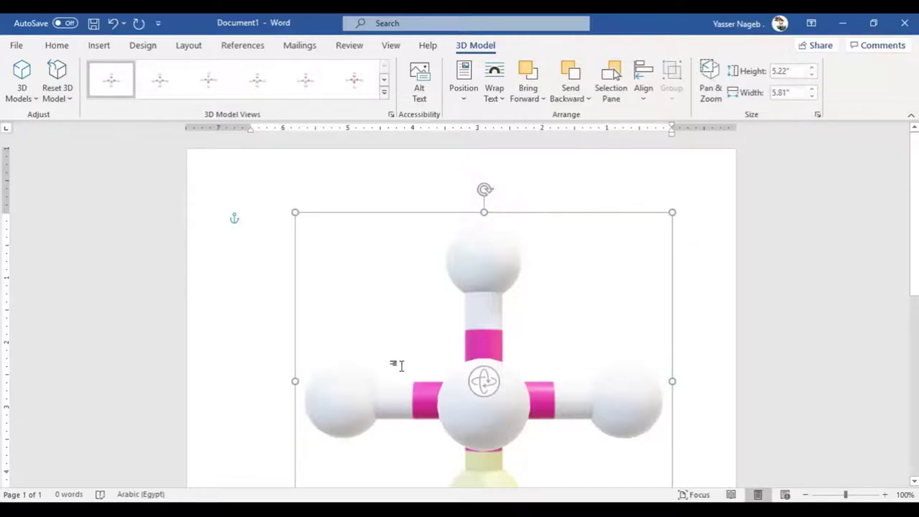
pyautogui.scroll(-2, 396, 365)
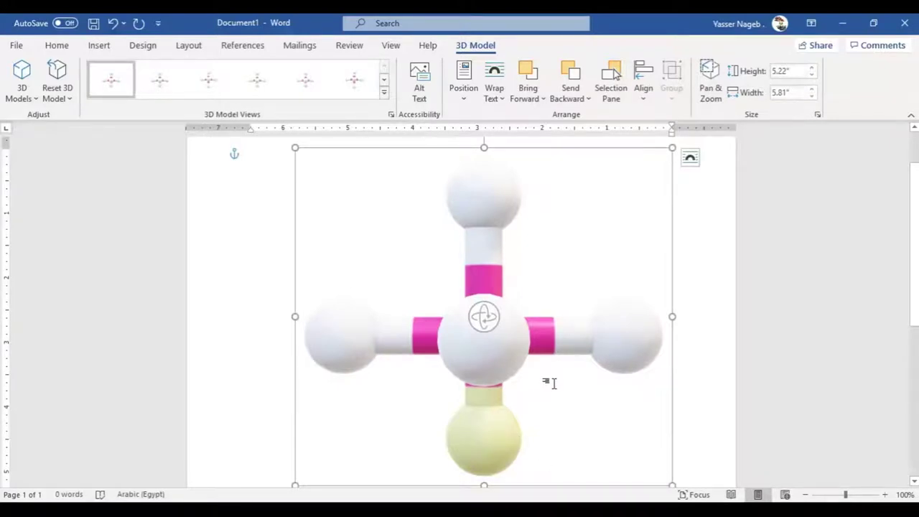
pyautogui.moveTo(491, 318); pyautogui.dragTo(476, 316)
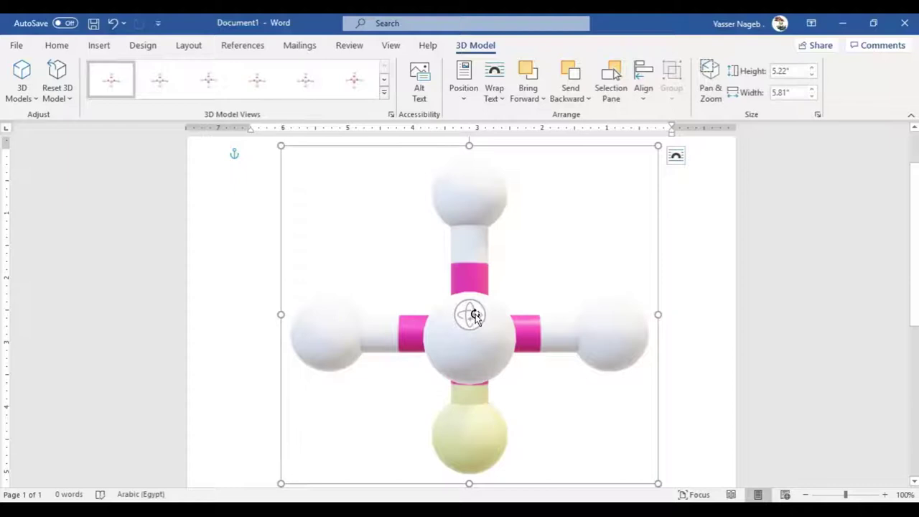
pyautogui.moveTo(474, 316)
pyautogui.mouseDown()
pyautogui.moveTo(448, 286)
pyautogui.moveTo(448, 260)
pyautogui.moveTo(537, 225)
pyautogui.moveTo(538, 316)
pyautogui.moveTo(382, 484)
pyautogui.moveTo(240, 486)
pyautogui.moveTo(236, 441)
pyautogui.moveTo(255, 371)
pyautogui.mouseUp()
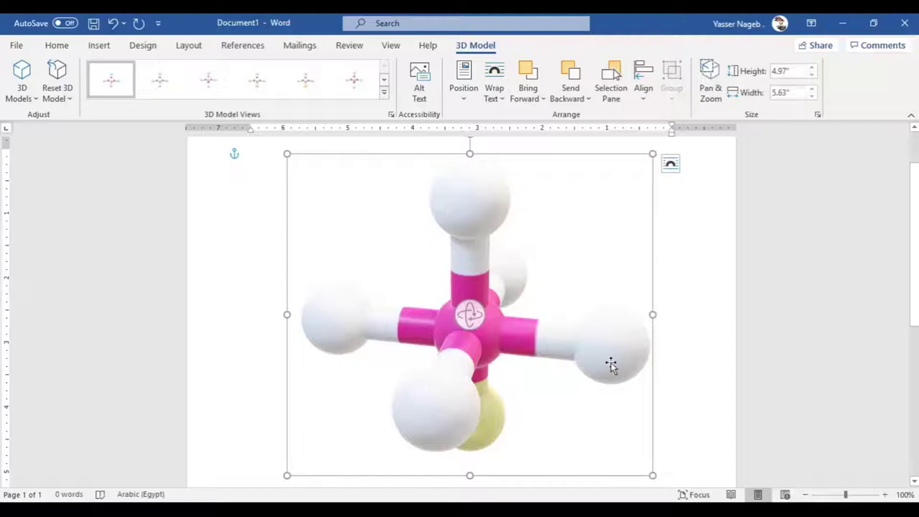
# Step: Apply a preset 3D Model View showing the molecule from above
pyautogui.click(58, 72)
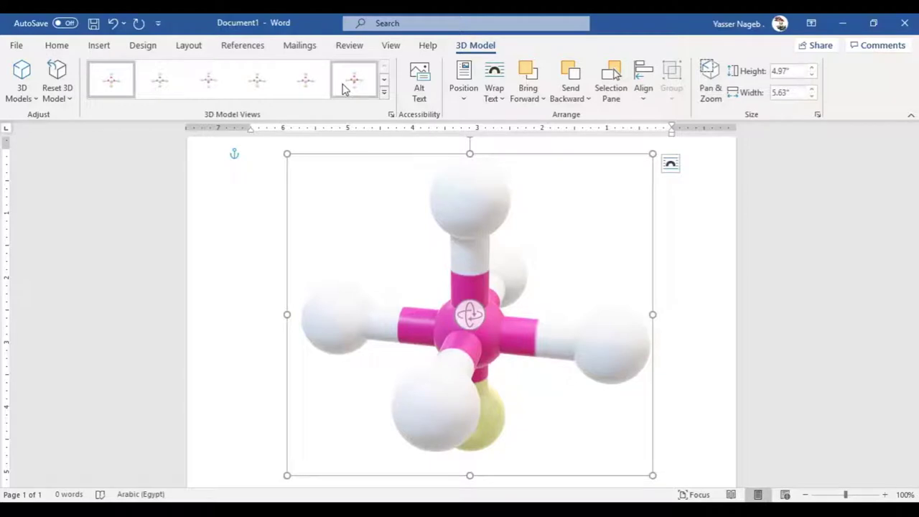
pyautogui.click(384, 96)
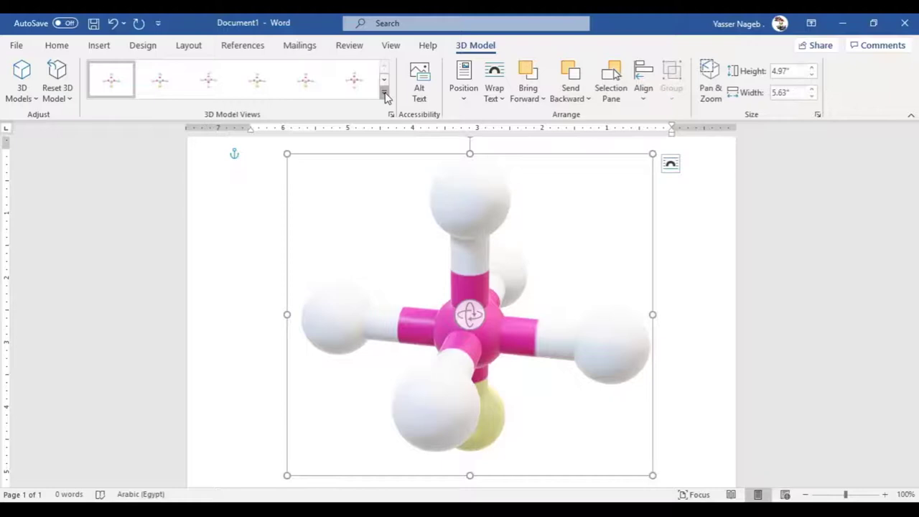
pyautogui.click(385, 96)
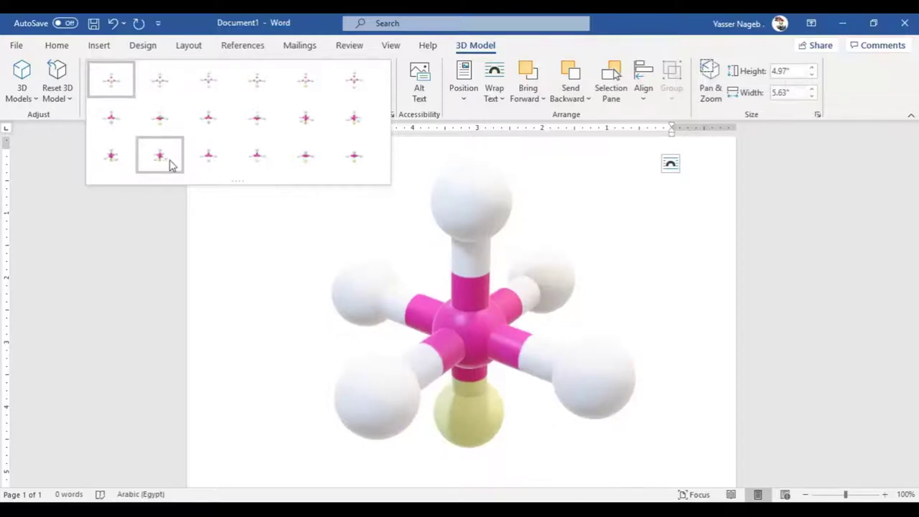
pyautogui.click(163, 164)
pyautogui.click(472, 337)
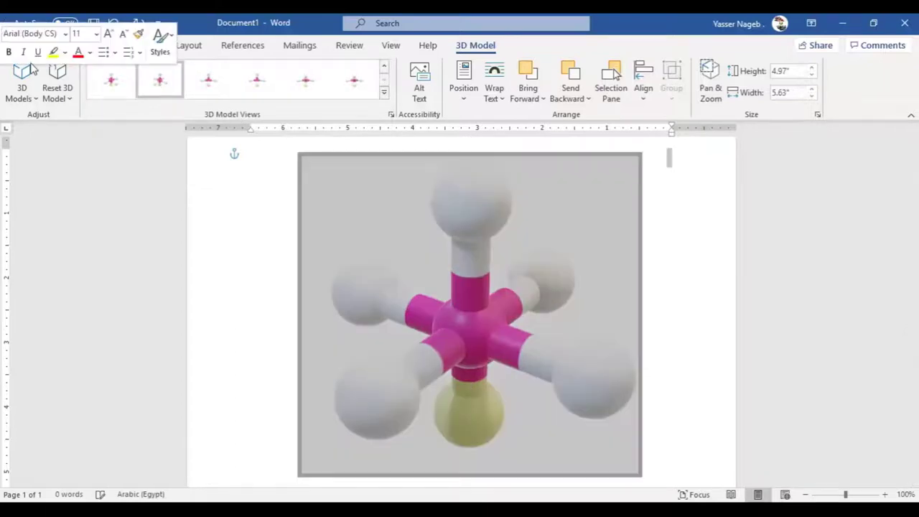
# Step: Undo the molecule insertion to empty the page, then reopen the Online 3D Models library
pyautogui.click(234, 367)
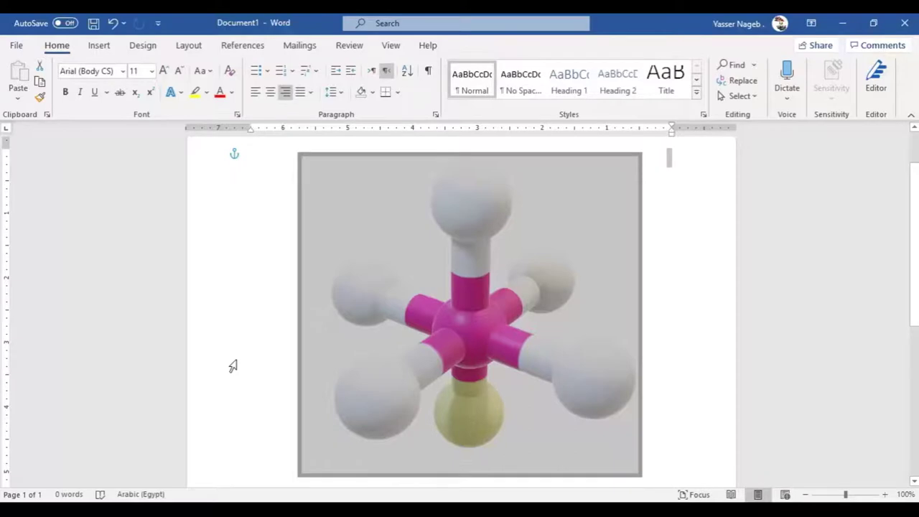
pyautogui.click(81, 93)
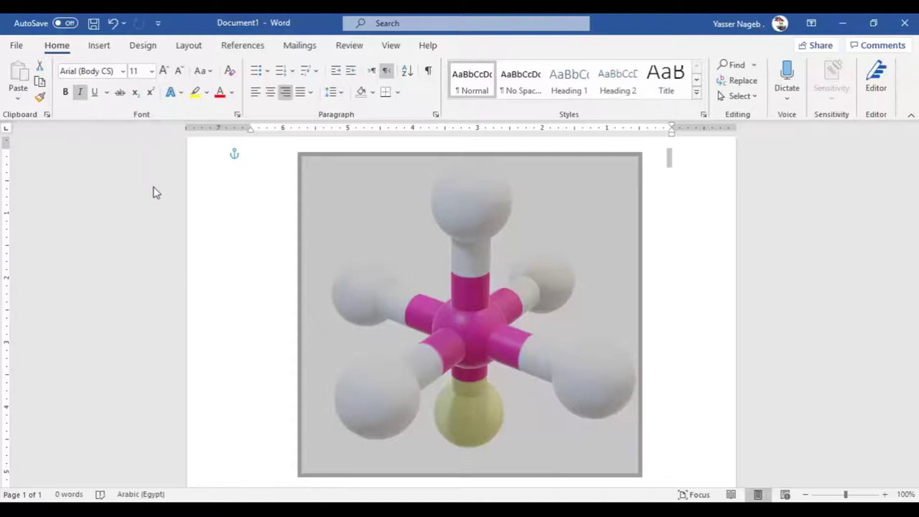
pyautogui.hotkey('ctrl', 'z')
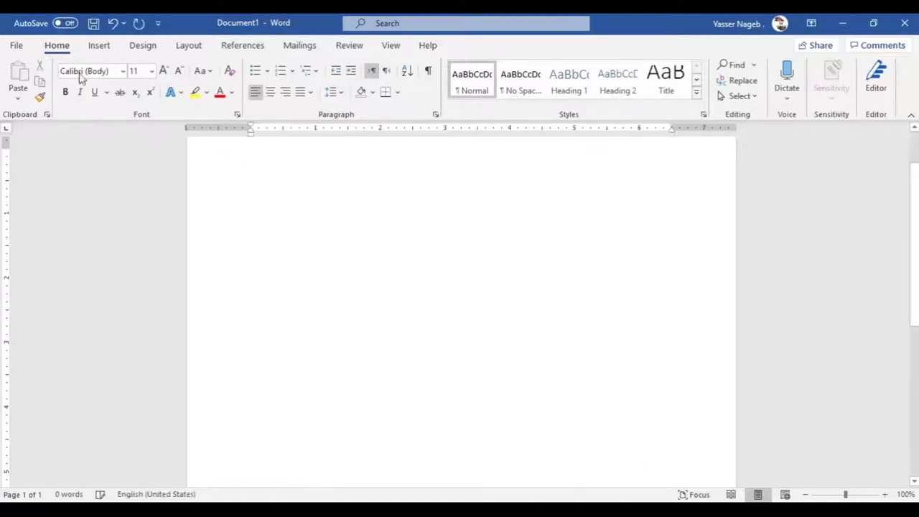
pyautogui.click(101, 45)
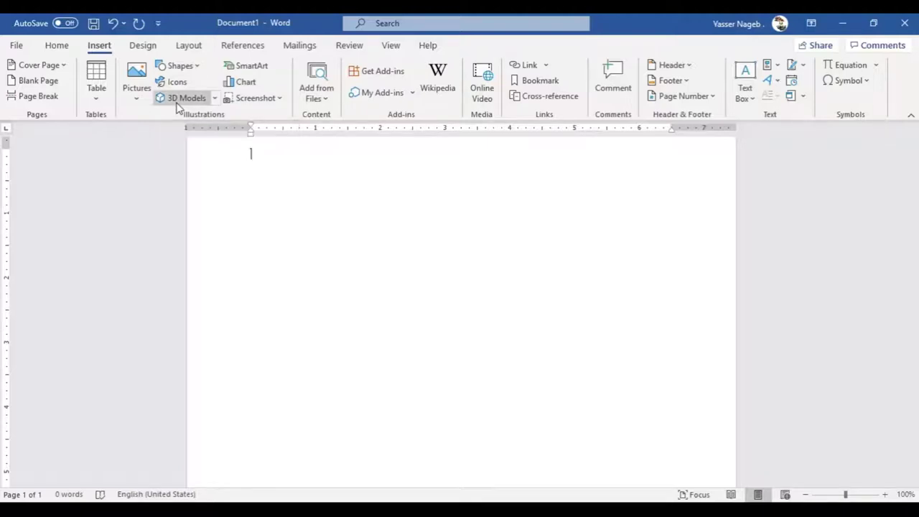
pyautogui.click(176, 102)
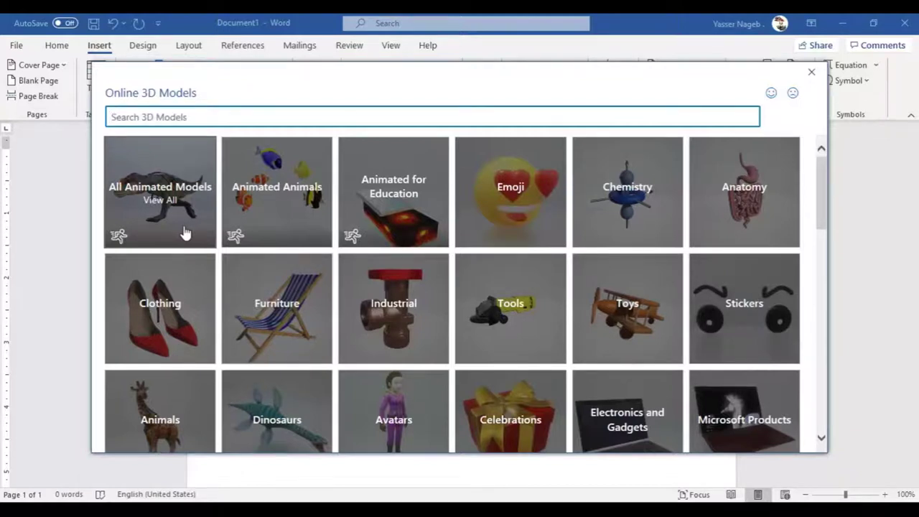
# Step: Select the bee model in the All Animated Models collection
pyautogui.click(185, 231)
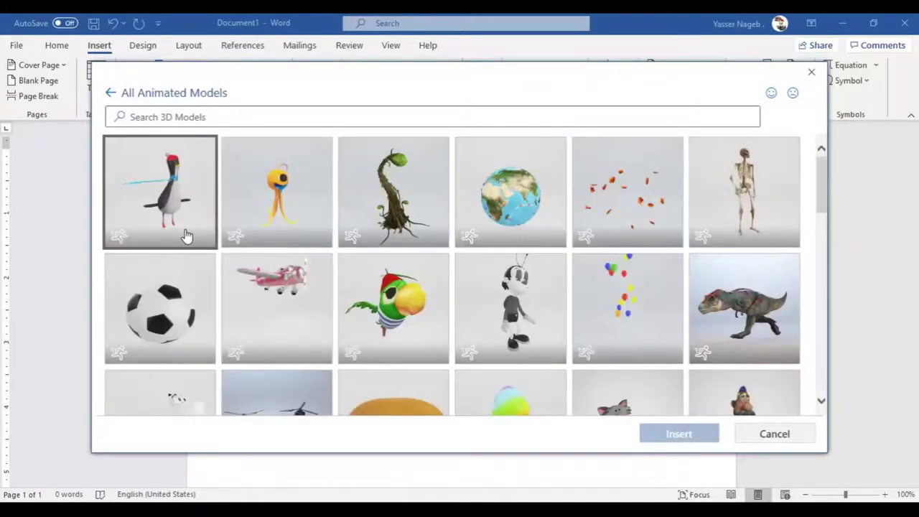
pyautogui.scroll(-1, 185, 240)
pyautogui.scroll(-2, 187, 242)
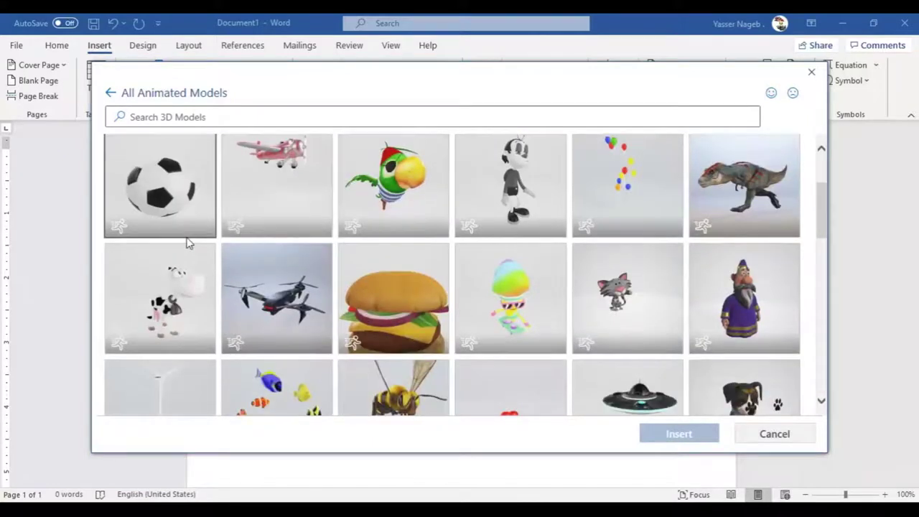
pyautogui.scroll(-1, 185, 242)
pyautogui.scroll(-1, 185, 242)
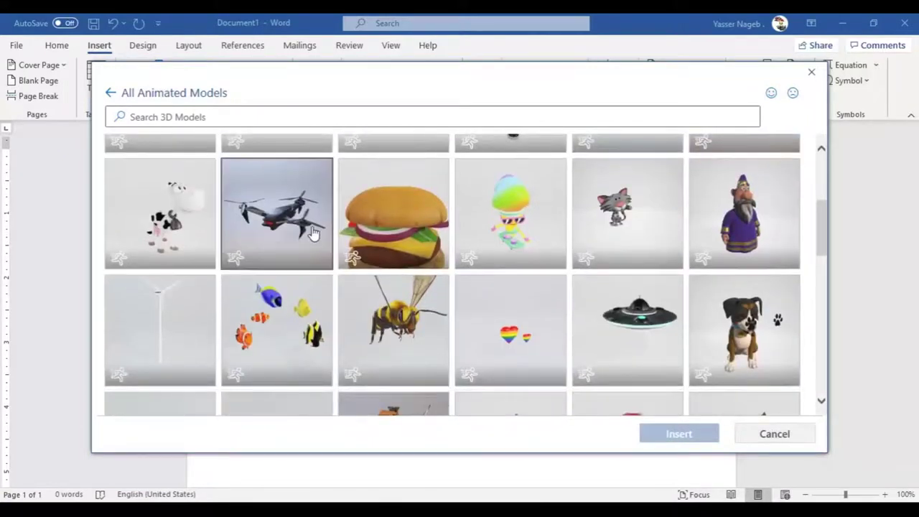
pyautogui.click(428, 333)
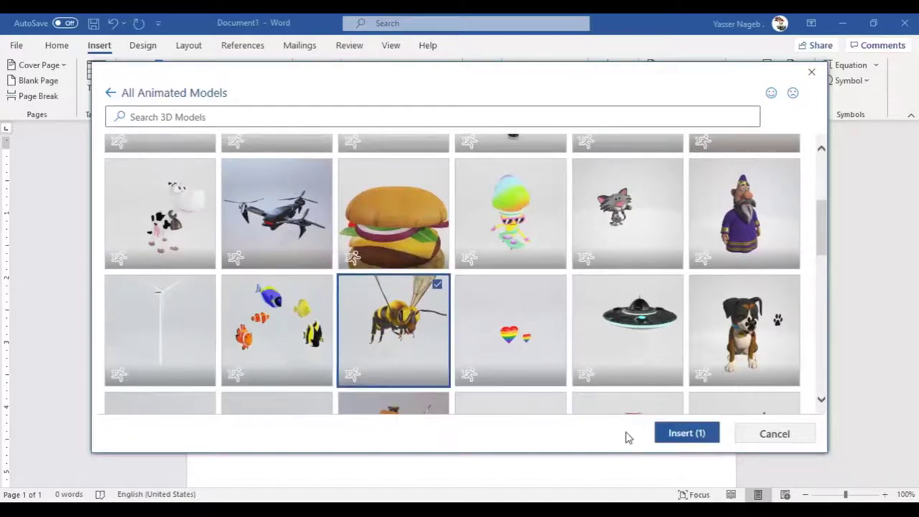
# Step: Insert the bee and turn it to a side-on preset view at 2.54" by 1.89"
pyautogui.click(709, 440)
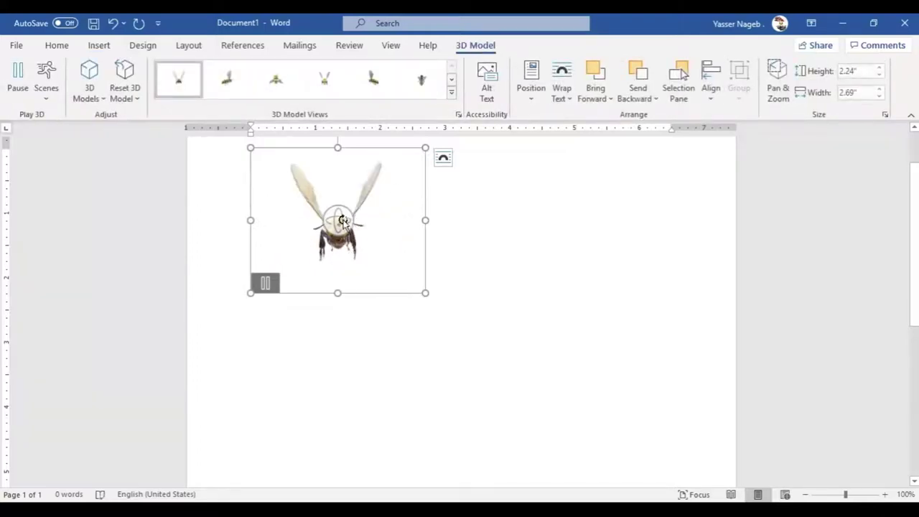
pyautogui.moveTo(342, 221)
pyautogui.mouseDown()
pyautogui.moveTo(252, 272)
pyautogui.moveTo(278, 288)
pyautogui.moveTo(271, 259)
pyautogui.mouseUp()
pyautogui.click(276, 79)
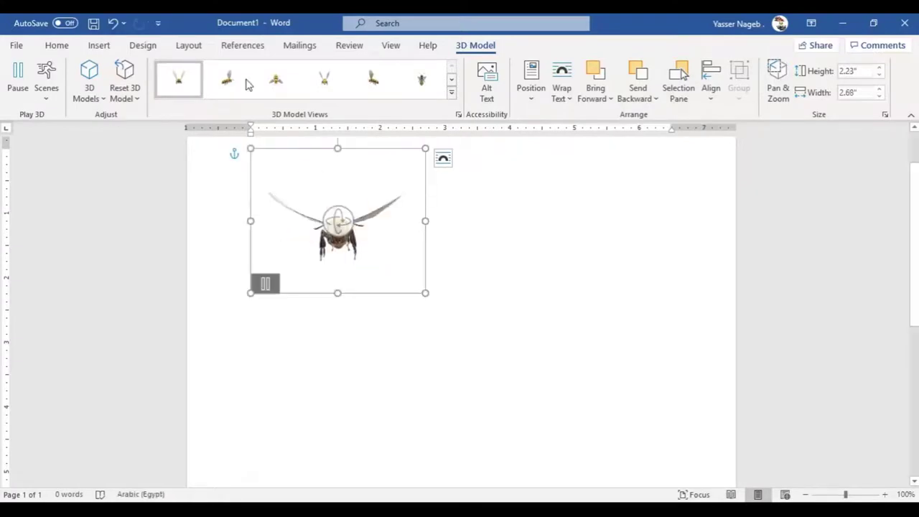
pyautogui.click(372, 86)
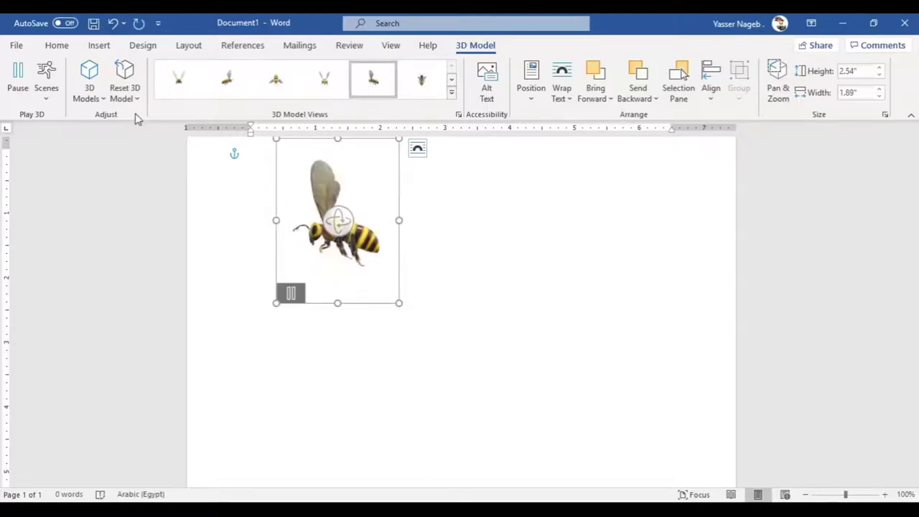
# Step: Apply the Scene 2 animation to the bee, then switch it to Scene 3
pyautogui.click(44, 95)
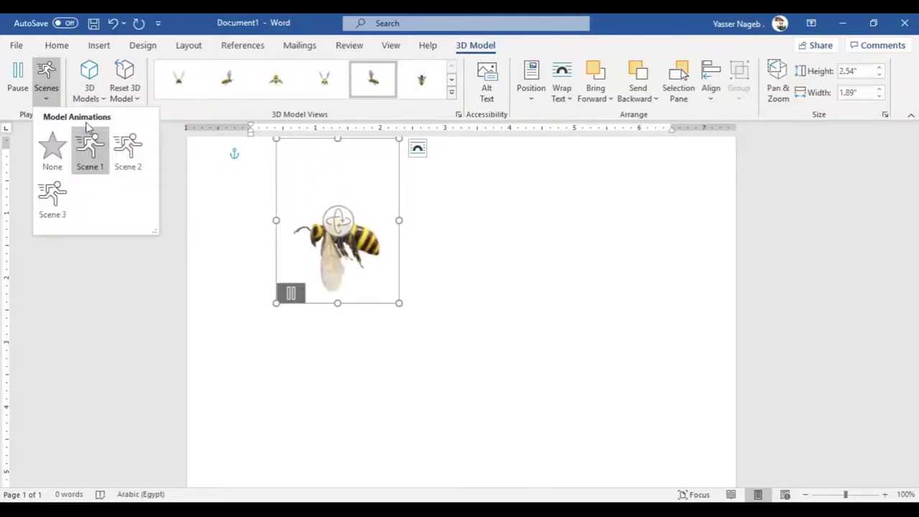
pyautogui.click(133, 152)
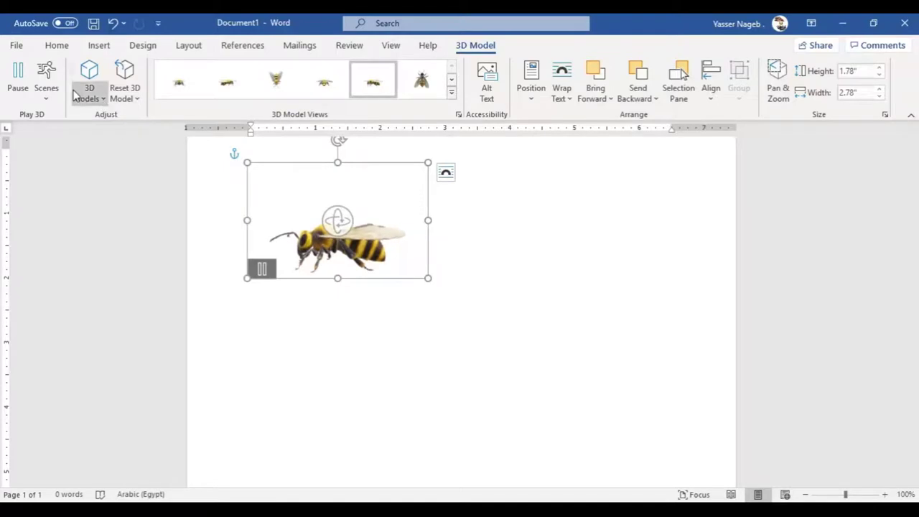
pyautogui.click(44, 90)
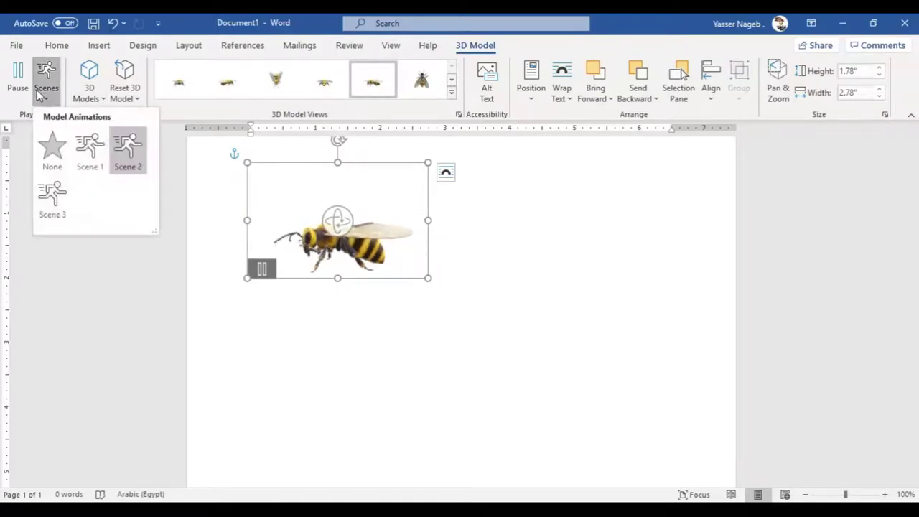
pyautogui.click(44, 184)
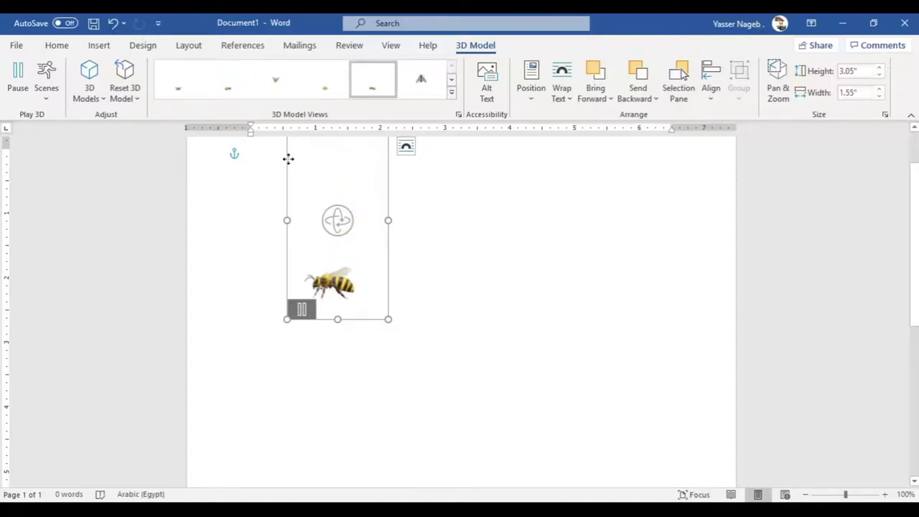
# Step: Delete the bee model and reopen the Online 3D Models library
pyautogui.press('Delete')
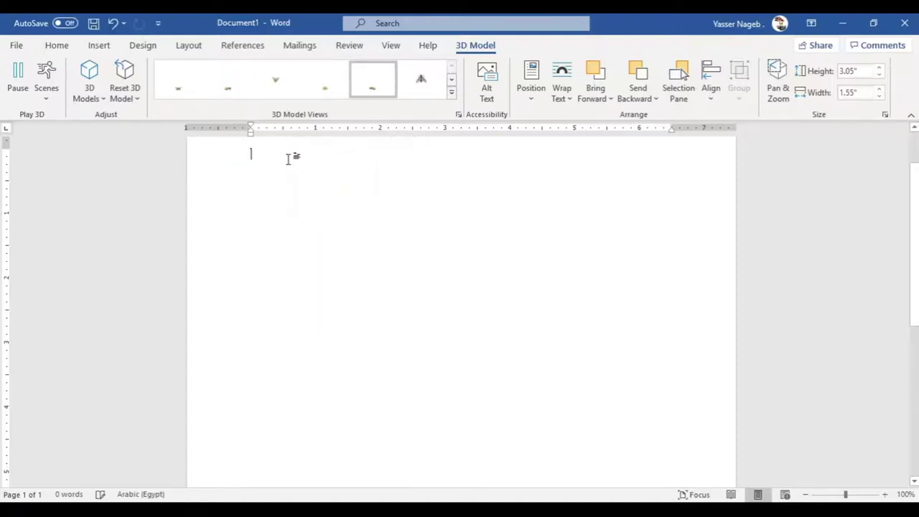
pyautogui.click(102, 47)
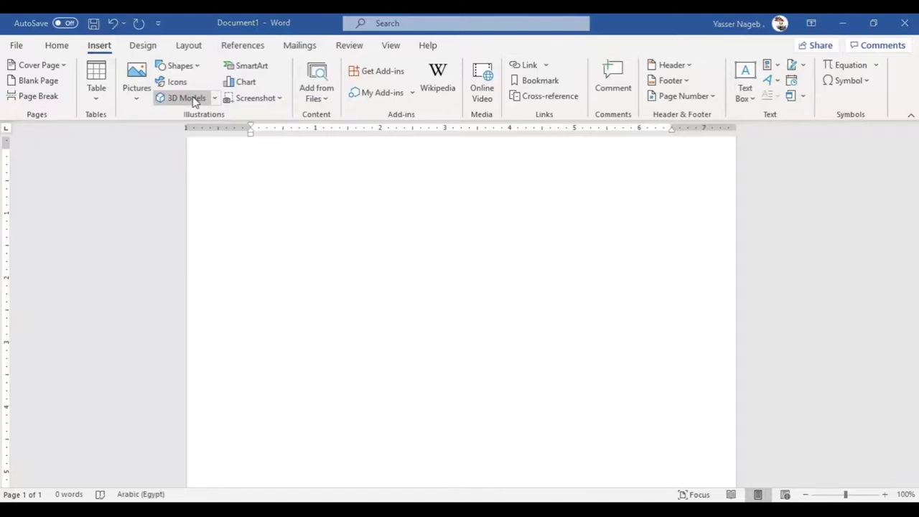
pyautogui.click(186, 98)
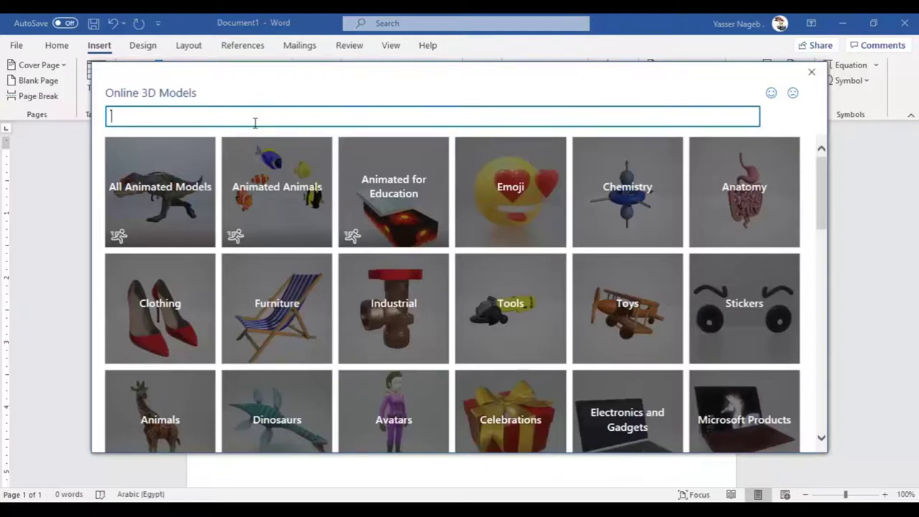
# Step: Search the library for 'fighter jet' and insert the first jet model
pyautogui.write('fighter')
pyautogui.write('jet')
pyautogui.press('Return')
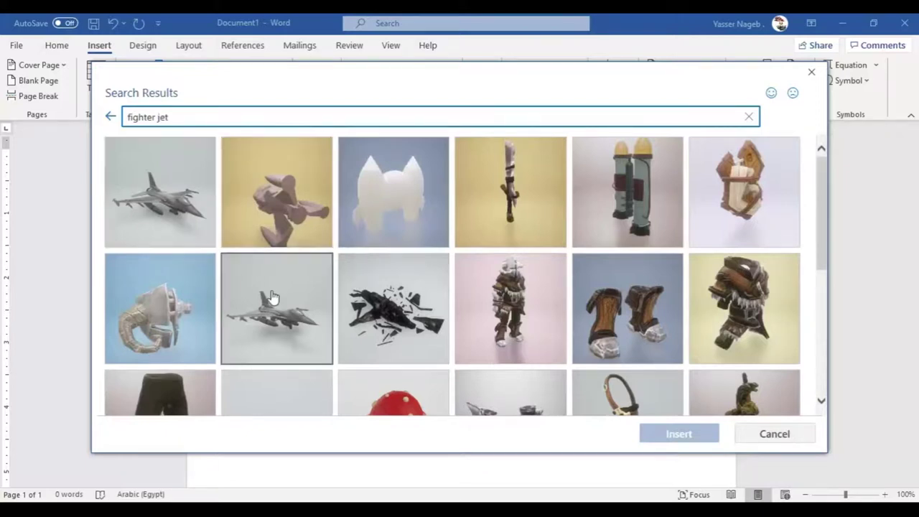
pyautogui.scroll(-3, 273, 297)
pyautogui.scroll(1, 272, 296)
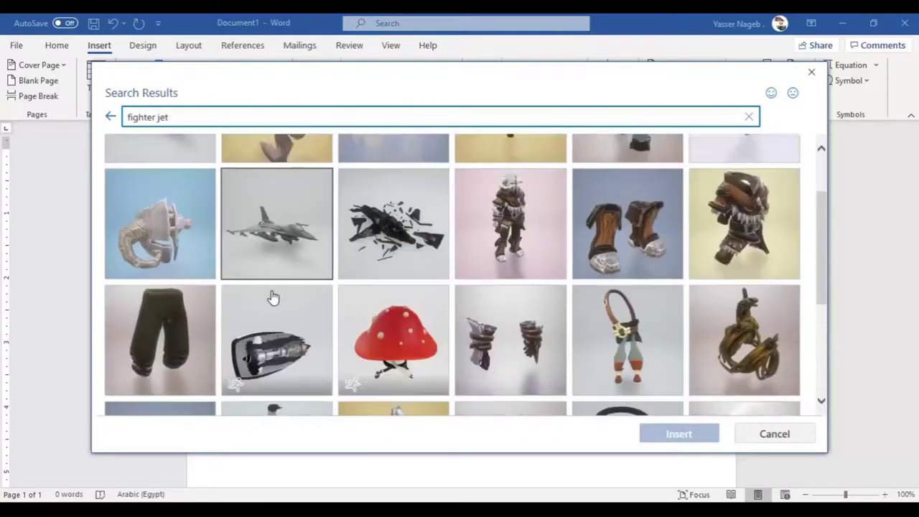
pyautogui.scroll(2, 273, 297)
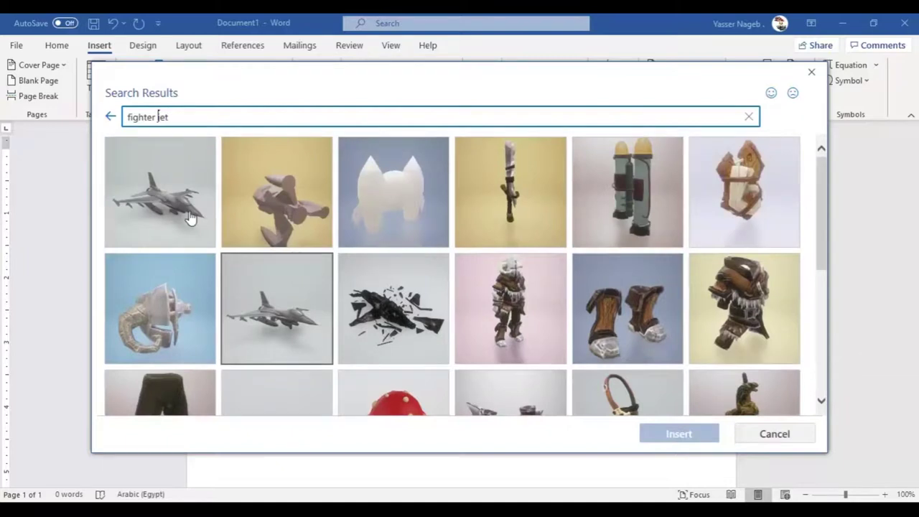
pyautogui.click(153, 159)
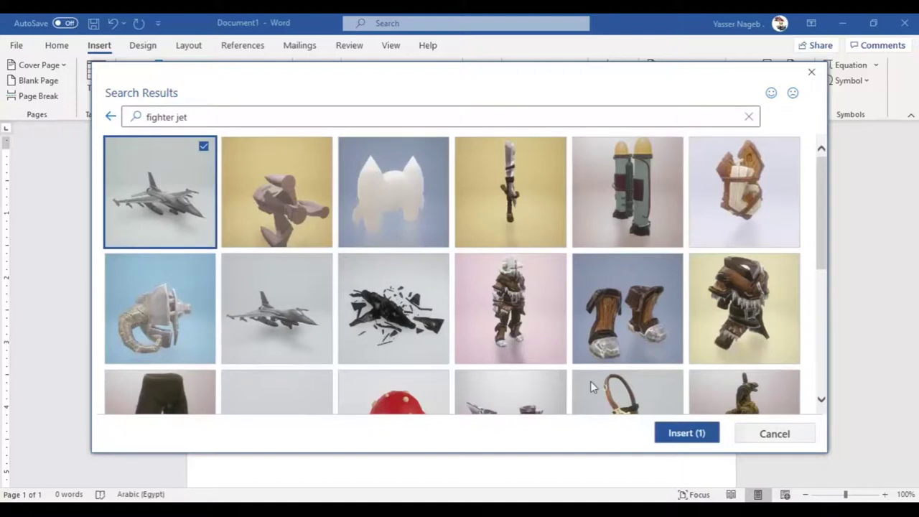
pyautogui.click(687, 439)
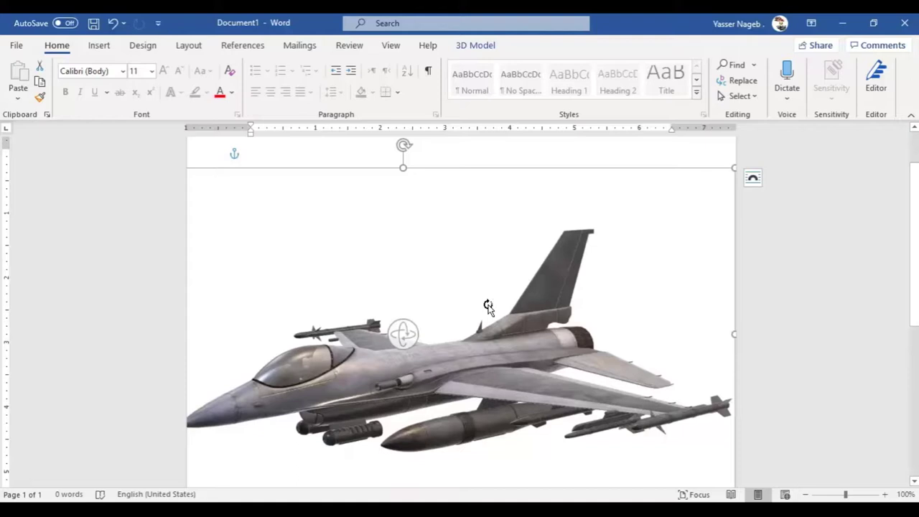
# Step: Tilt the fighter jet model upward so its nose, underside and weapons show
pyautogui.moveTo(494, 315); pyautogui.dragTo(498, 277)
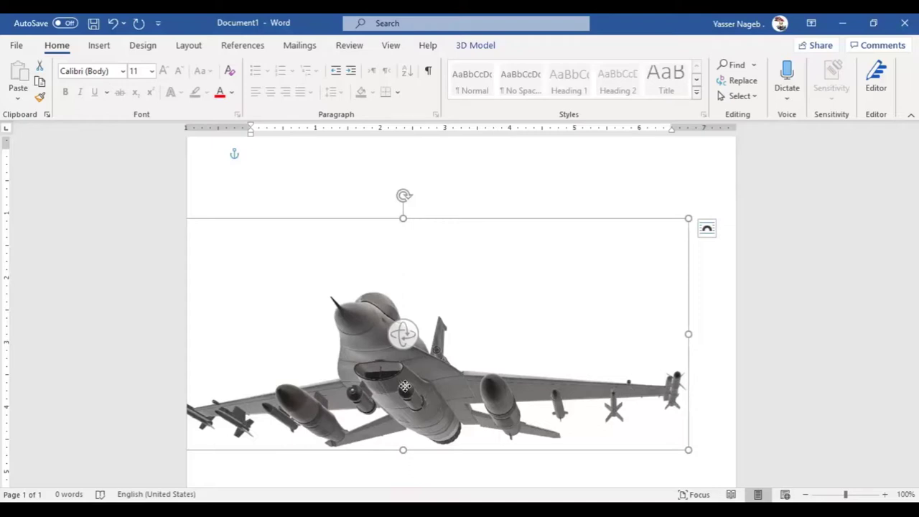
# Step: Place the caret near the top and paste the copied jet as a static picture
pyautogui.click(672, 290)
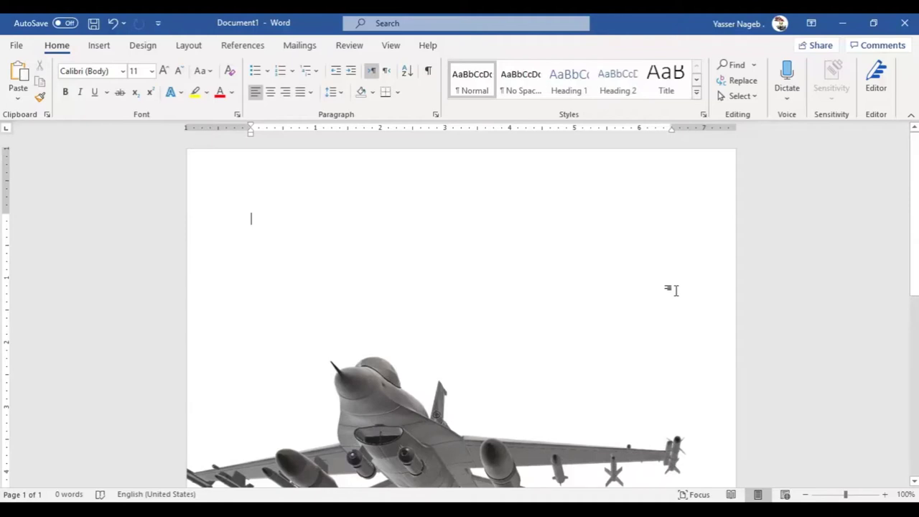
pyautogui.press('Return')
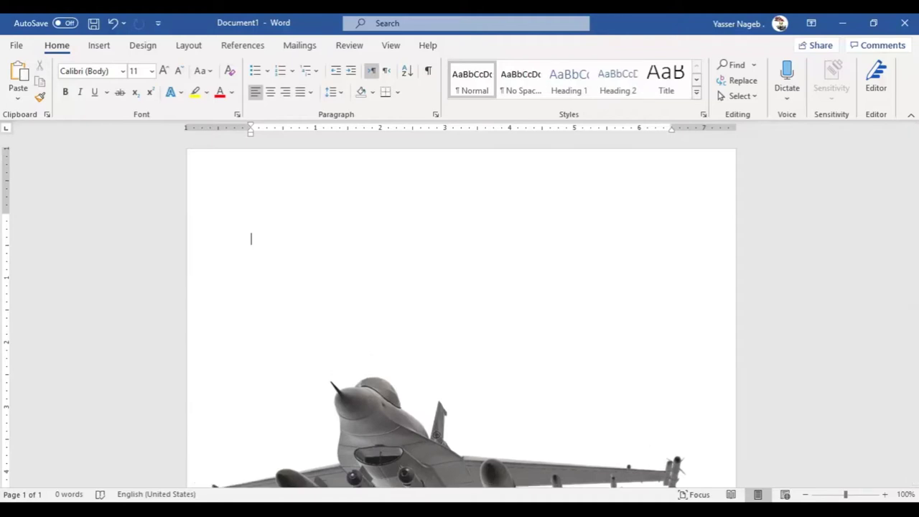
pyautogui.hotkey('ctrl', 'z')
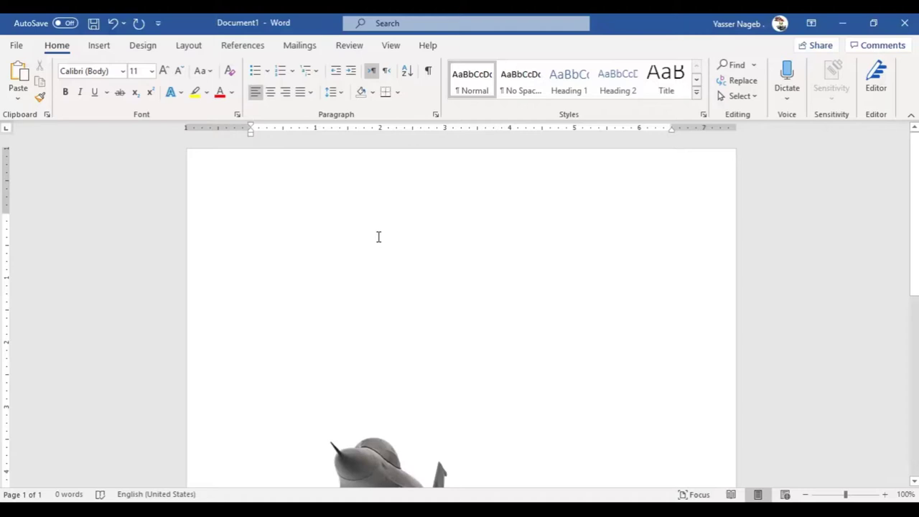
pyautogui.press('Return')
pyautogui.rightClick(378, 237)
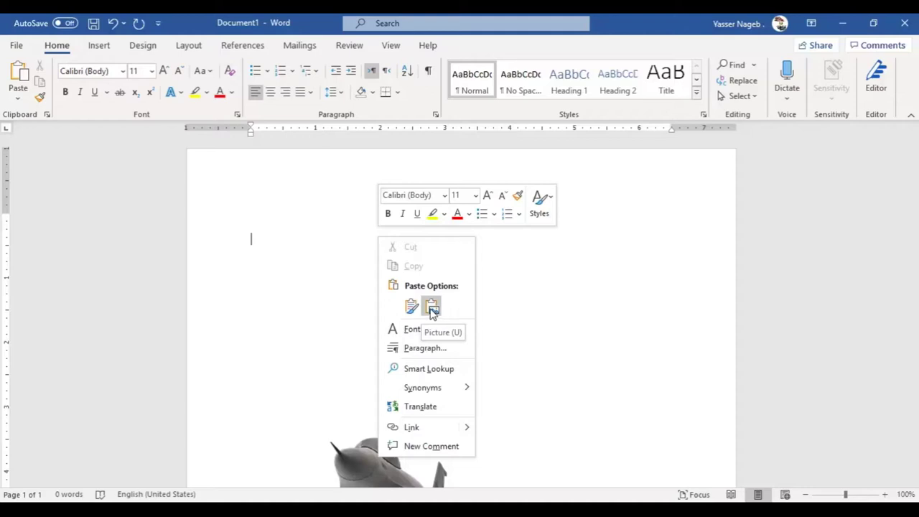
pyautogui.click(431, 308)
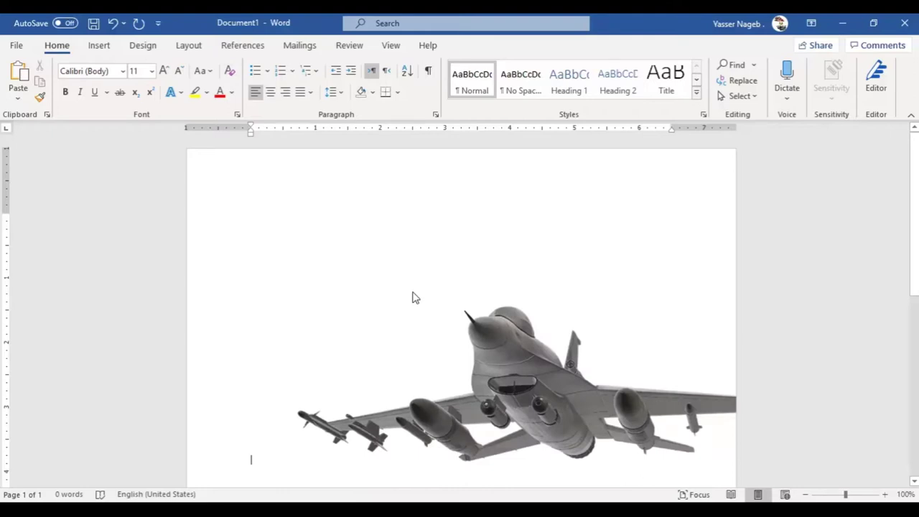
pyautogui.scroll(-1, 522, 370)
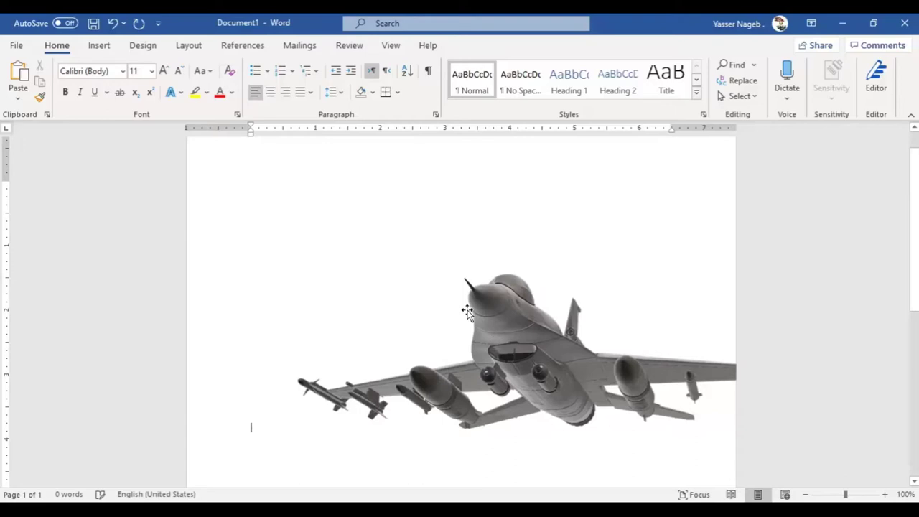
pyautogui.click(469, 283)
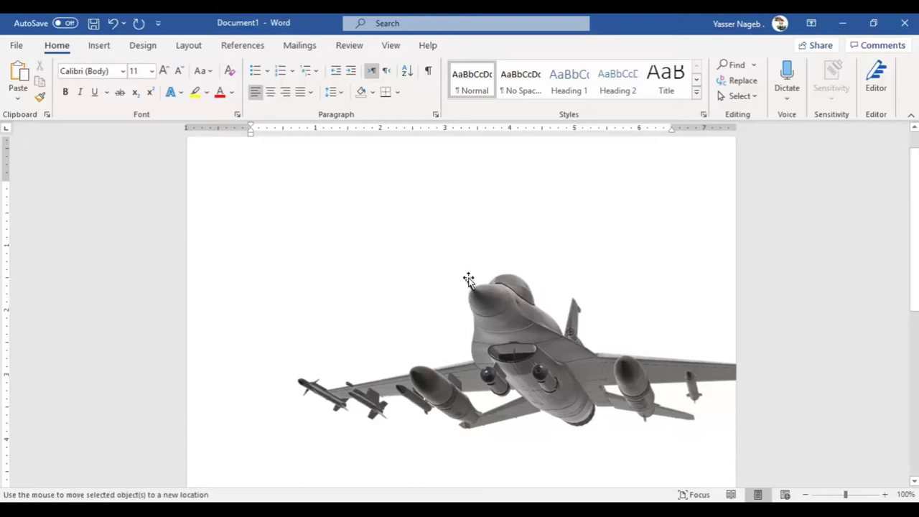
pyautogui.click(508, 316)
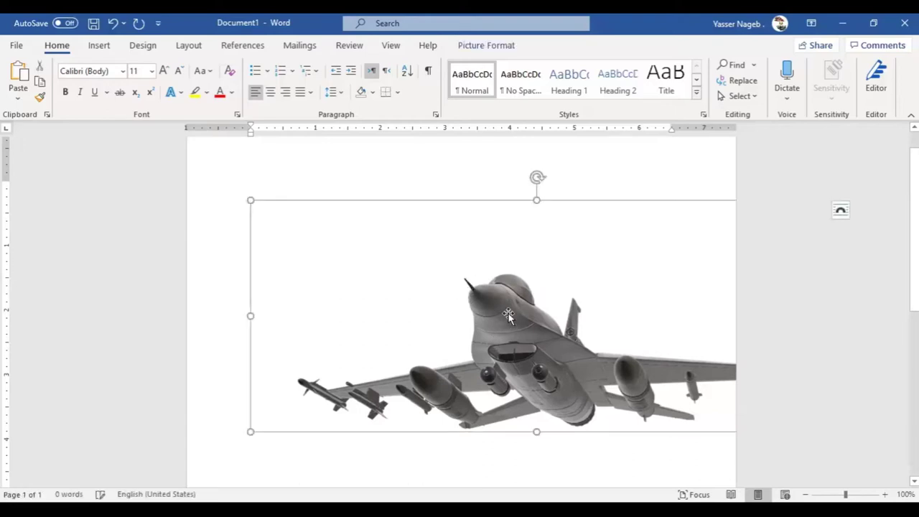
pyautogui.moveTo(462, 287); pyautogui.dragTo(488, 298)
pyautogui.scroll(-5, 476, 291)
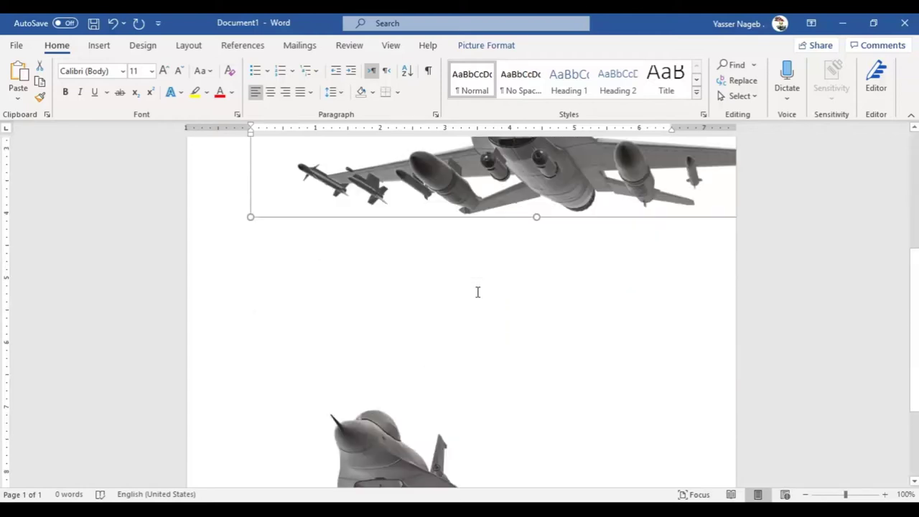
pyautogui.scroll(-3, 477, 292)
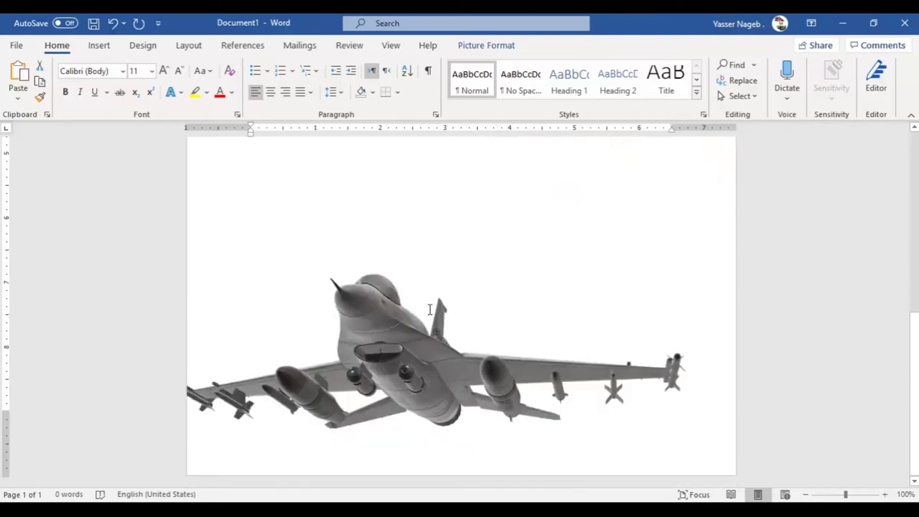
pyautogui.click(380, 357)
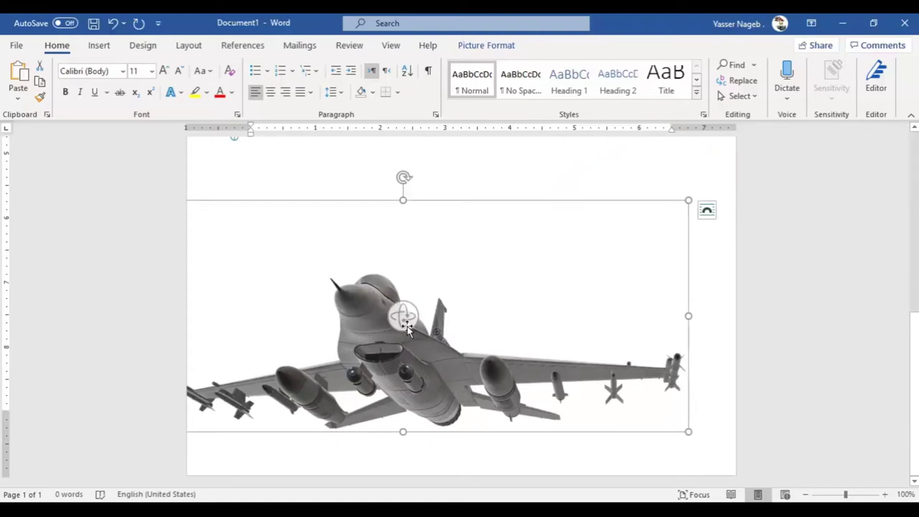